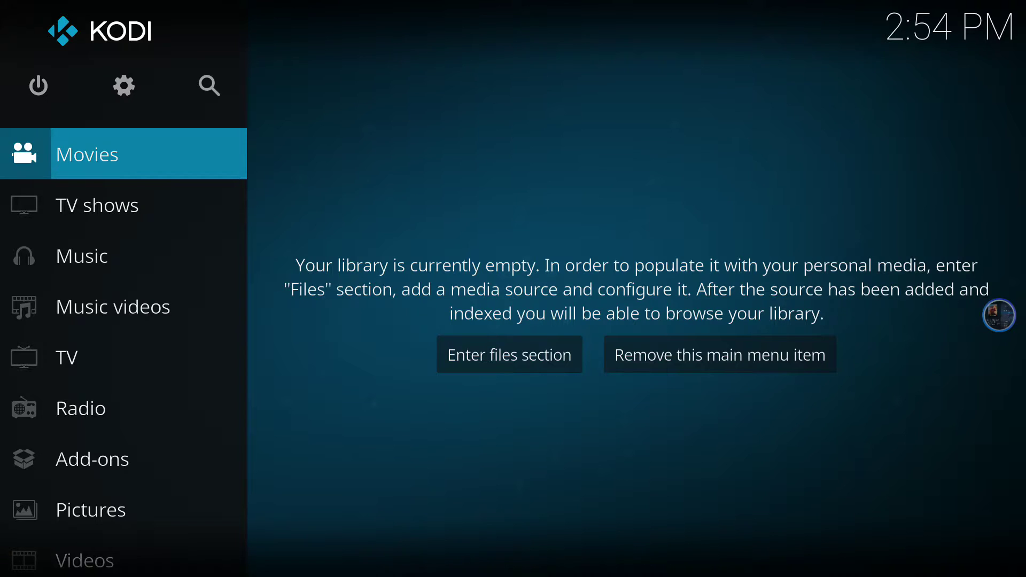
Step: Open the system settings and show the Add-ons category
key(Up)
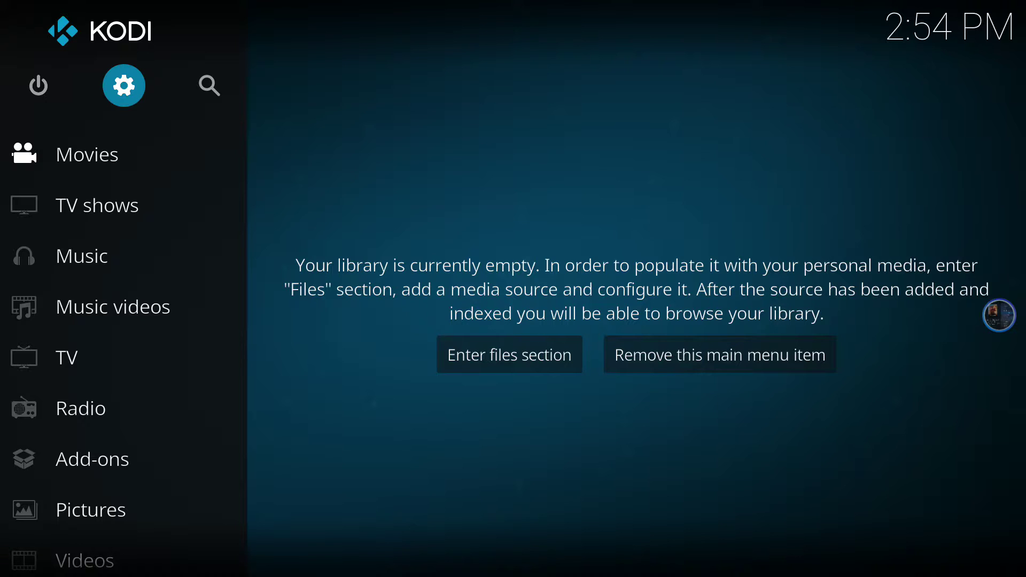
key(Up)
key(Up)
key(Down)
key(Down)
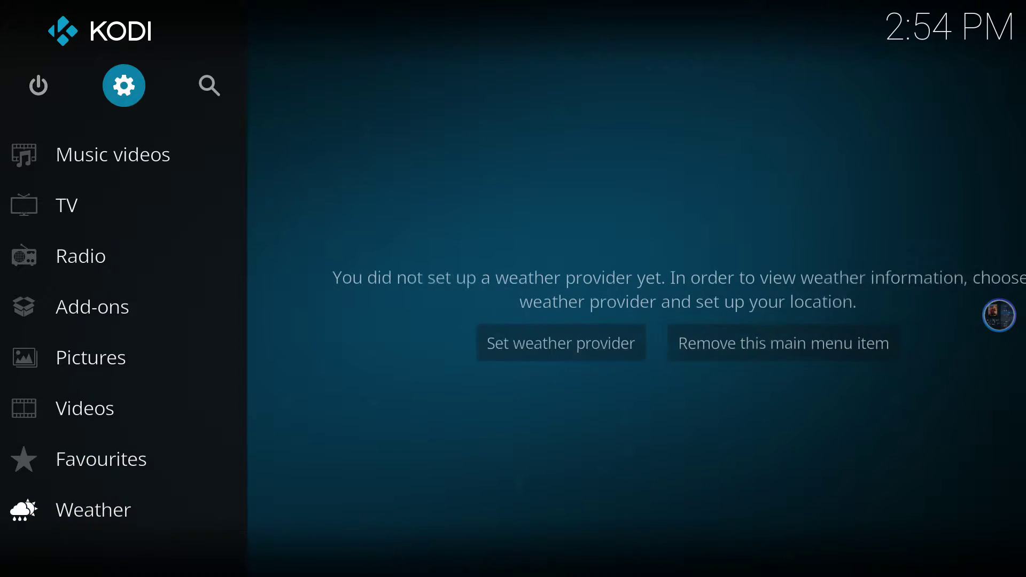
key(Return)
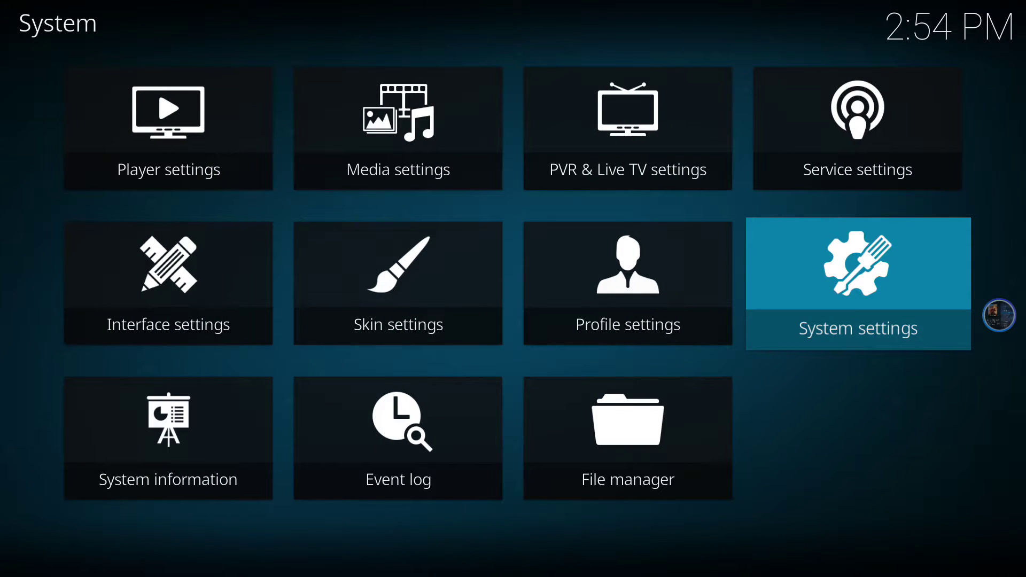
key(Return)
key(Down)
key(Down)
key(Down)
key(Down)
key(Down)
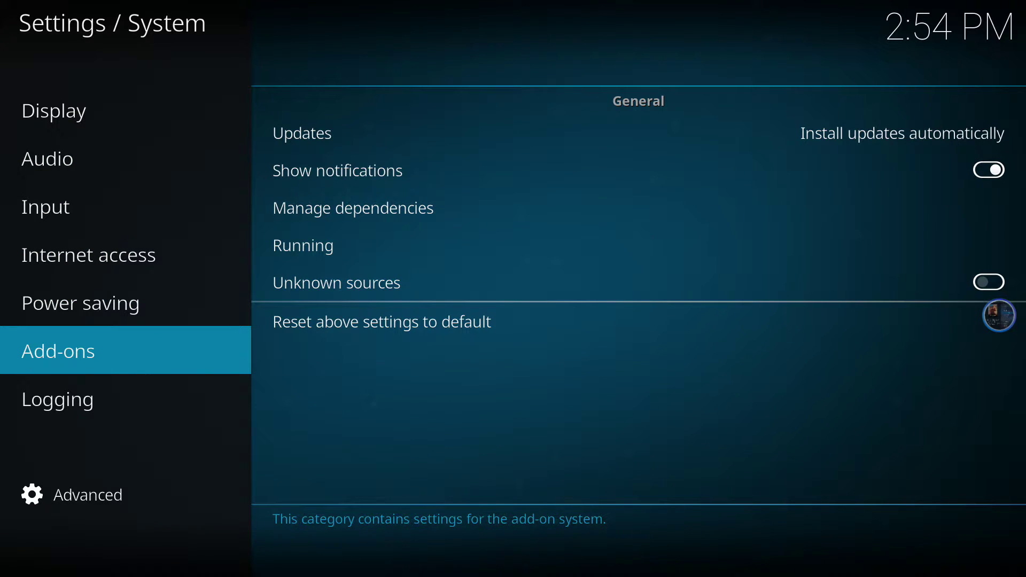
Step: Enable add-on installation from unknown sources, accept the warning, and return to the home screen
key(Right)
key(Down)
key(Down)
key(Down)
key(Down)
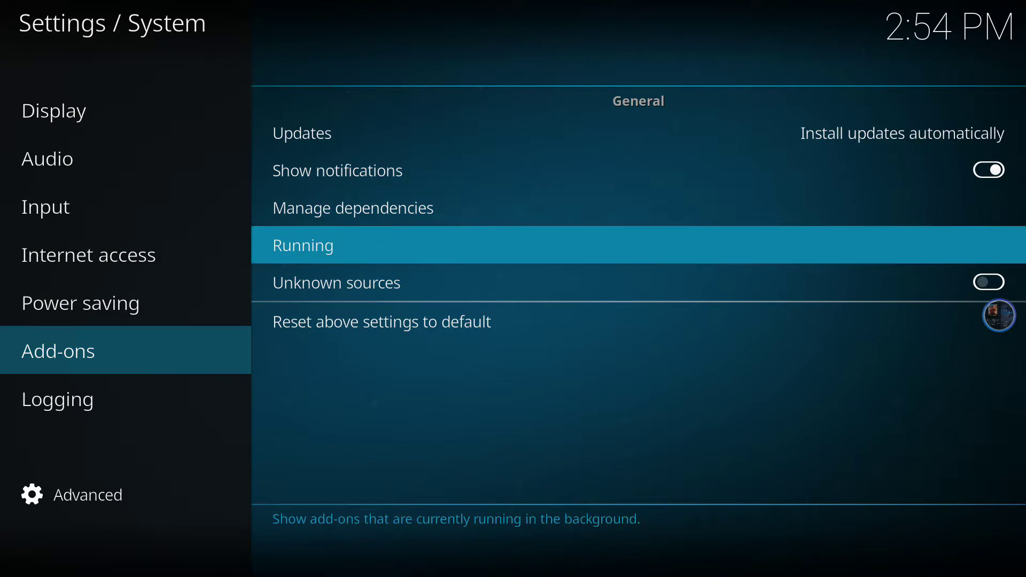
key(Return)
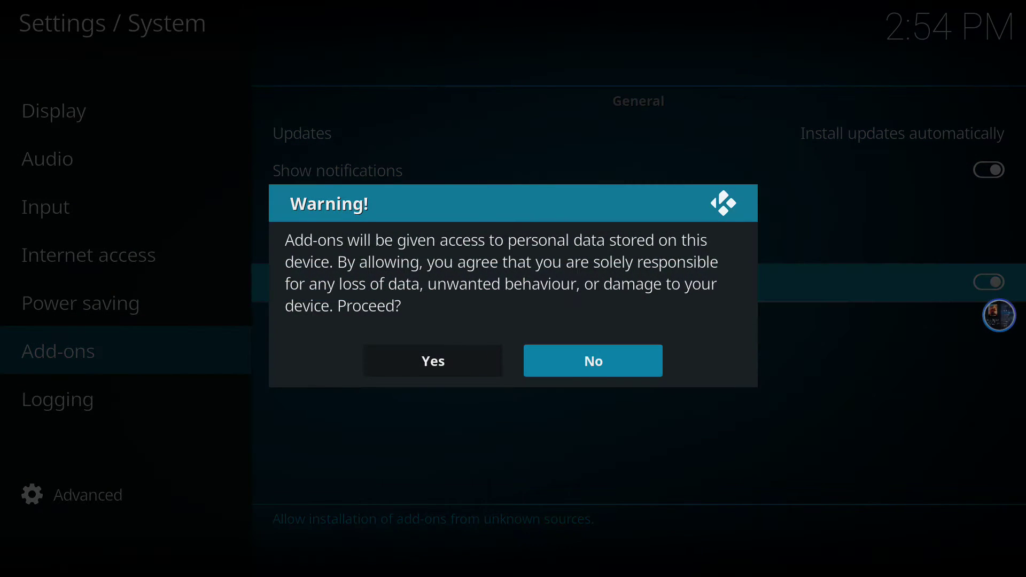
key(Left)
key(Return)
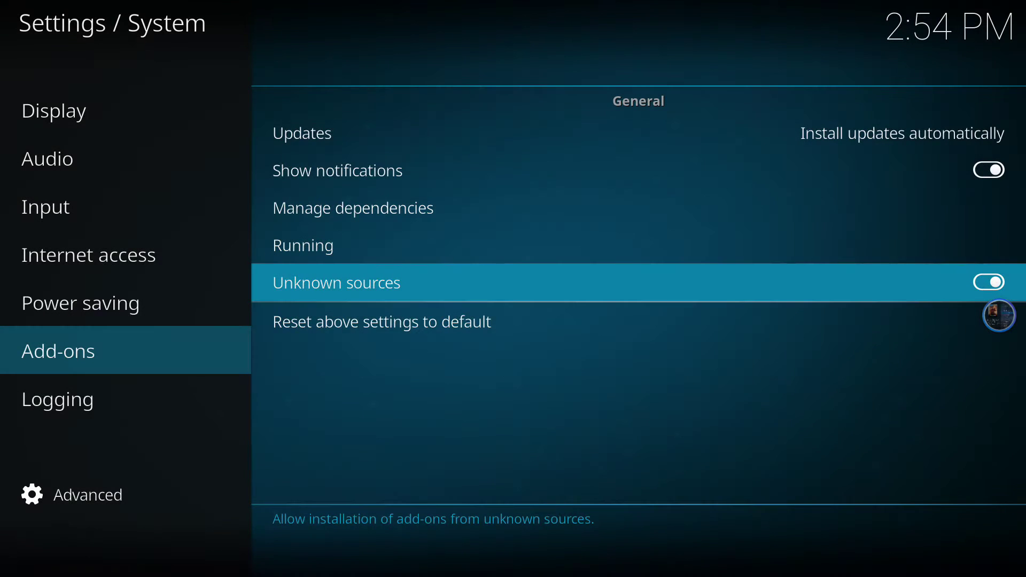
key(Escape)
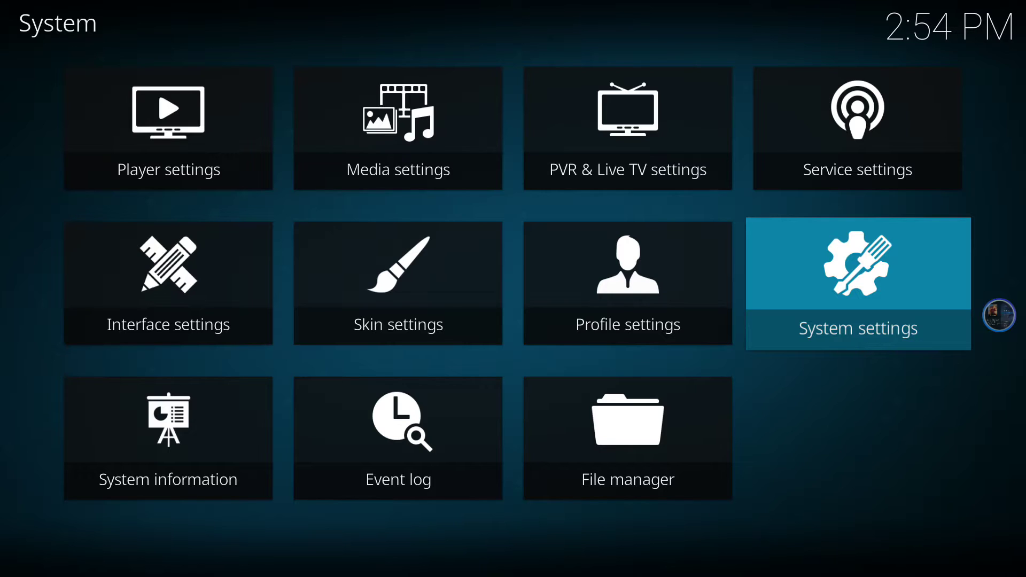
key(Escape)
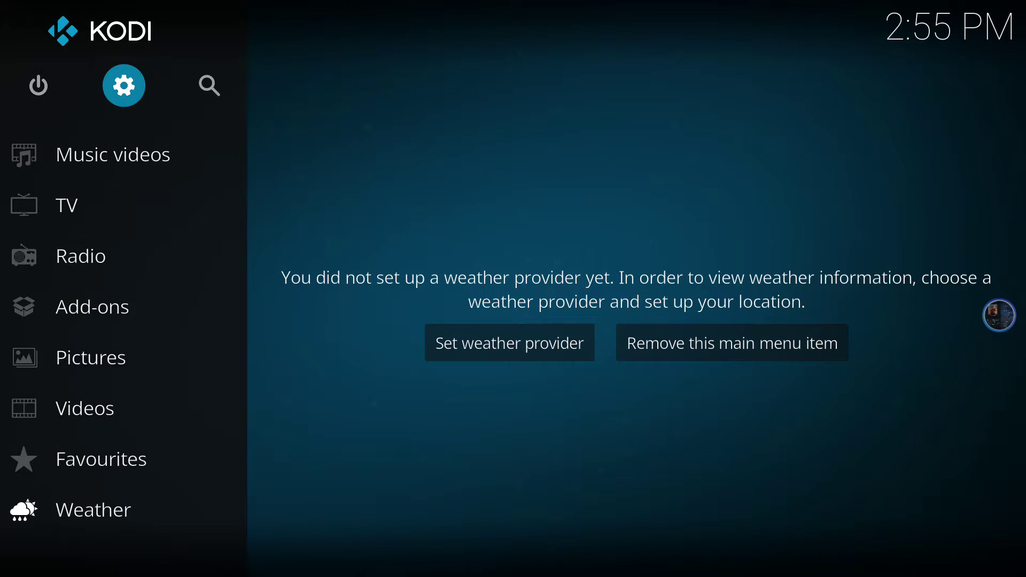
Step: Open the file manager from the system settings overview
key(Left)
key(Down)
key(Down)
key(Down)
key(Down)
key(Down)
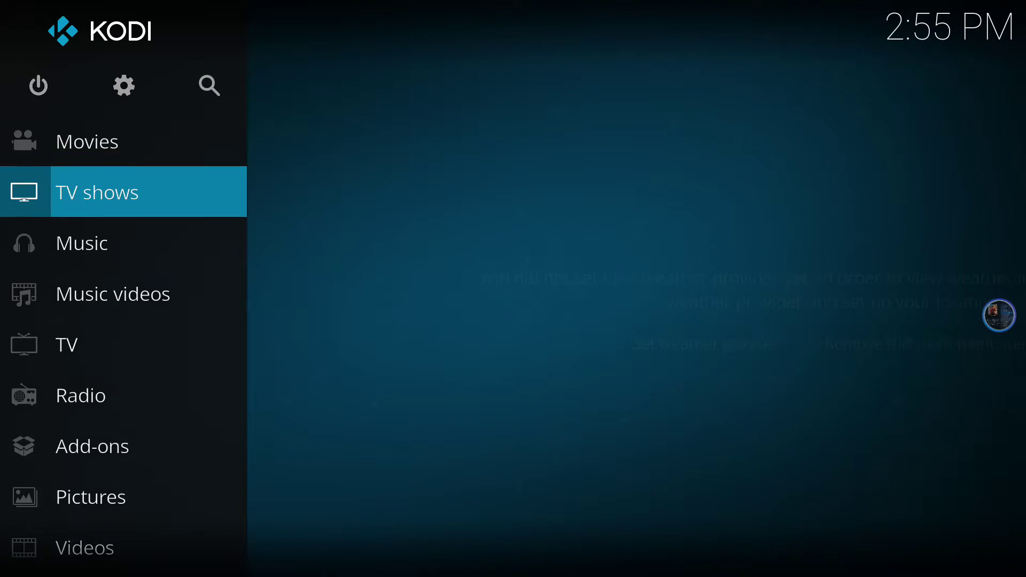
key(Up)
key(Up)
key(Up)
key(Up)
key(Up)
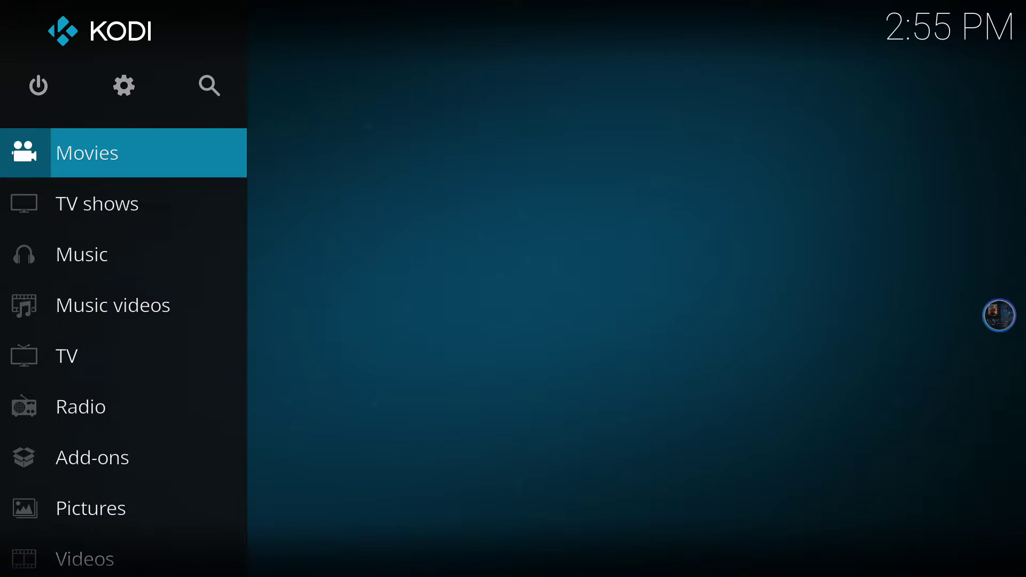
key(Right)
key(Return)
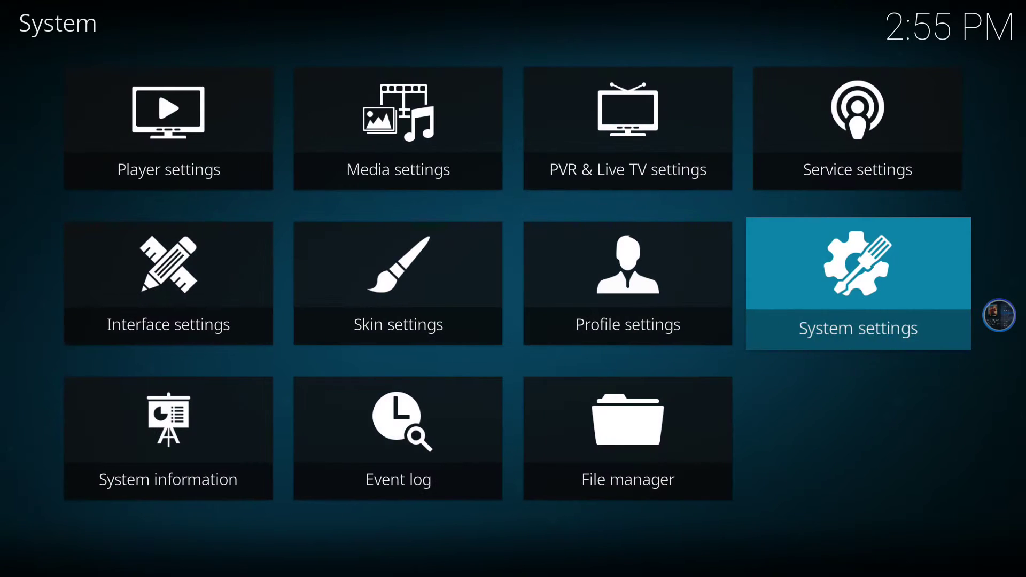
key(Down)
key(Return)
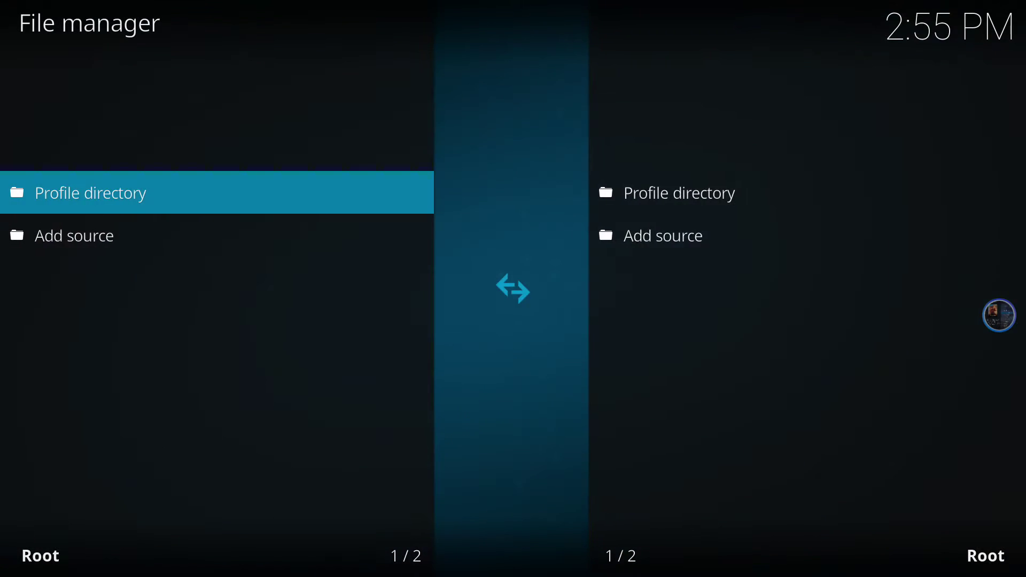
key(Down)
key(Return)
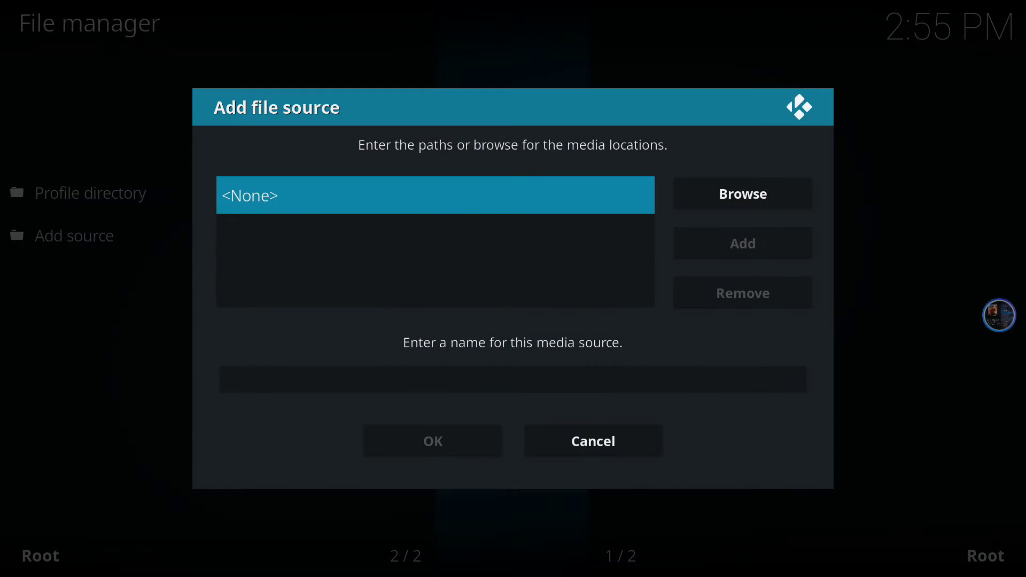
key(Return)
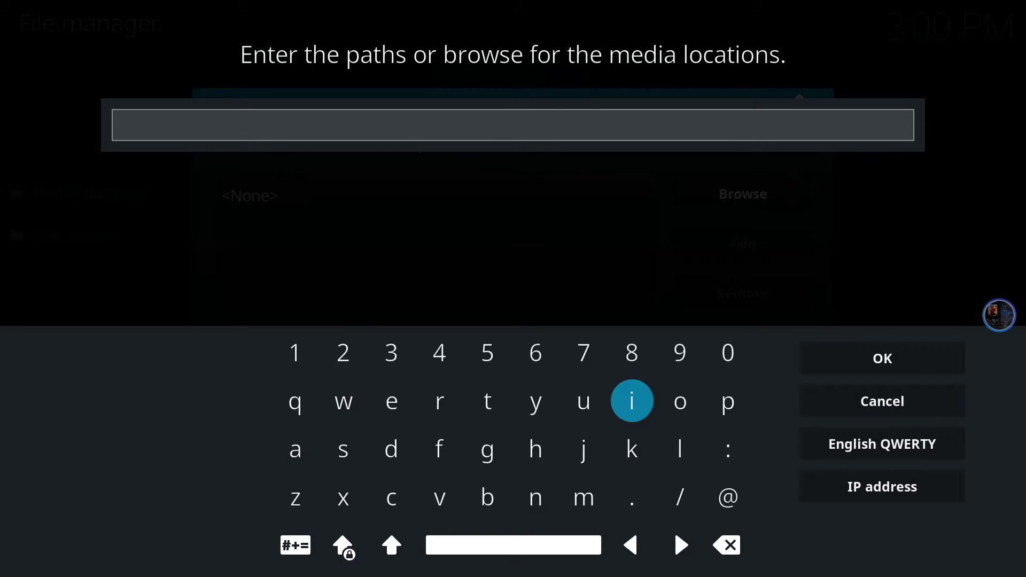
text(http://fusion.tvaddons.ag)
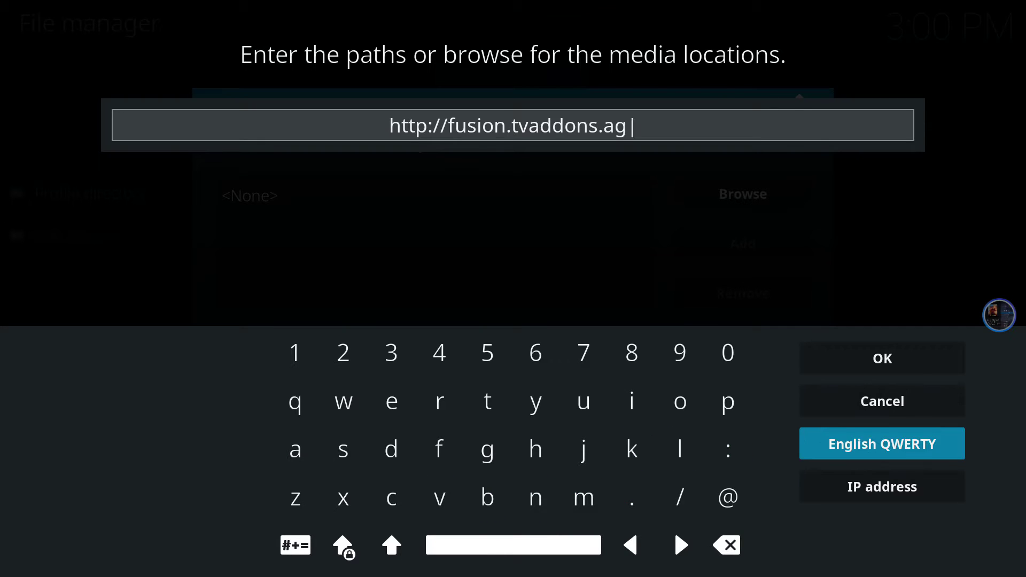
key(Up)
key(Up)
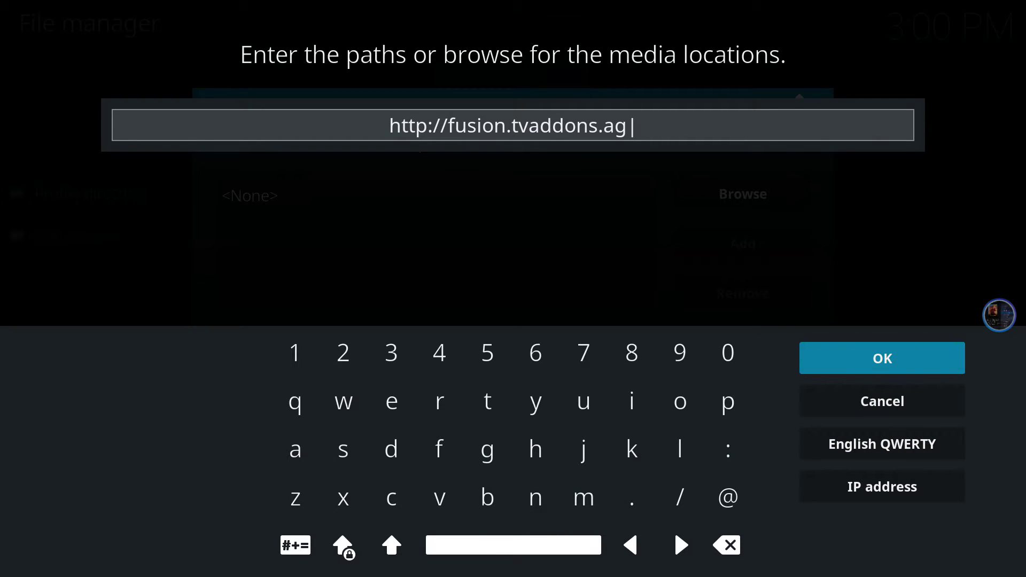
key(Return)
Step: Name the new media source fusion, save it, and leave the file manager
key(Down)
key(Return)
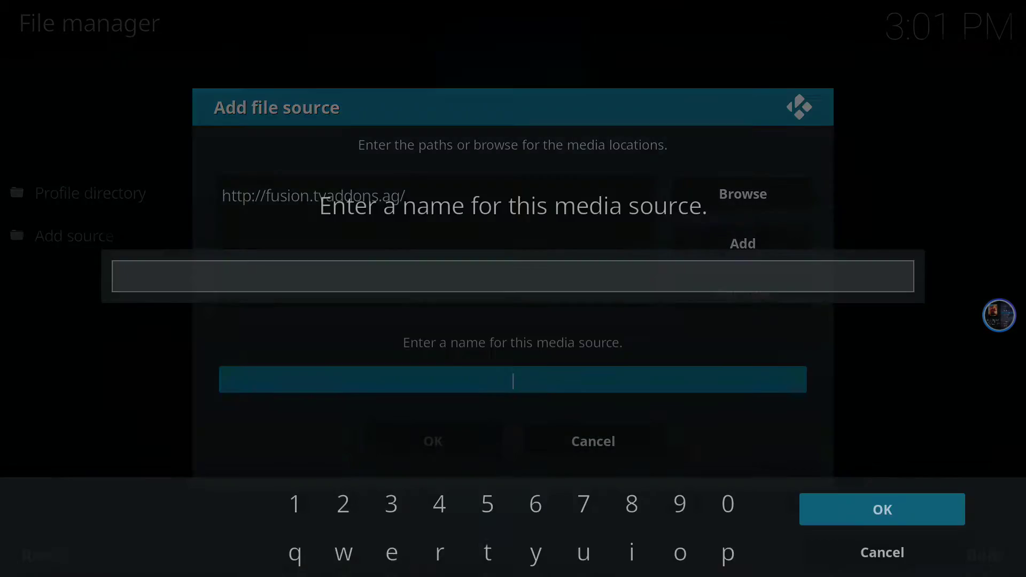
key(Left)
key(Left)
key(Left)
key(Left)
key(Left)
key(Left)
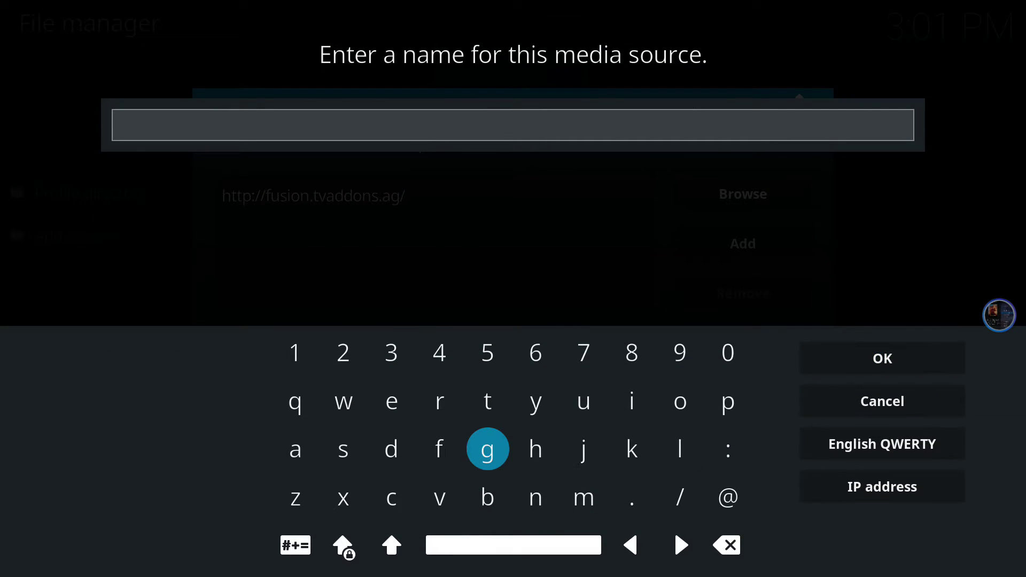
text(fusion)
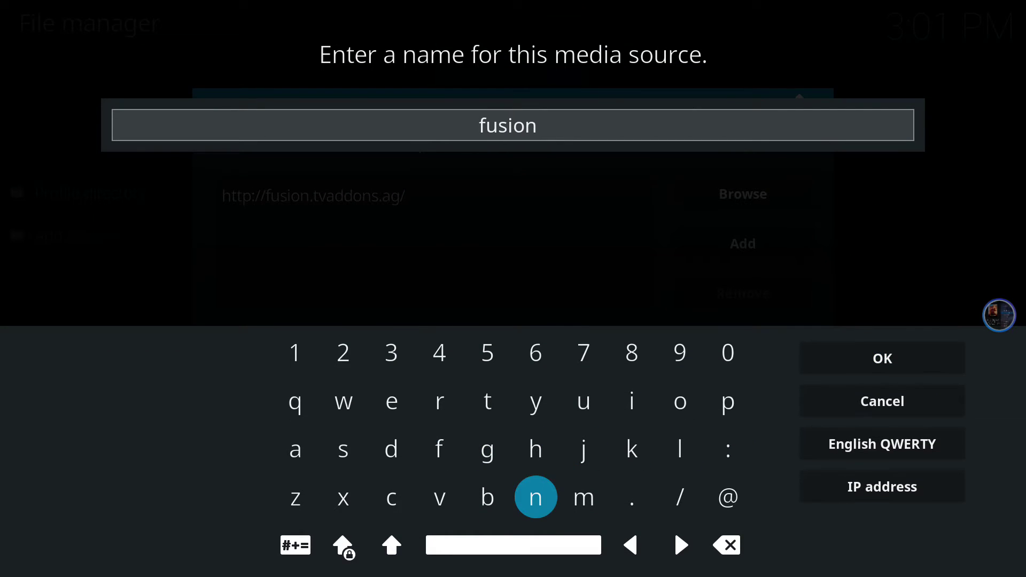
key(Right)
key(Right)
key(Right)
key(Right)
key(Right)
key(Return)
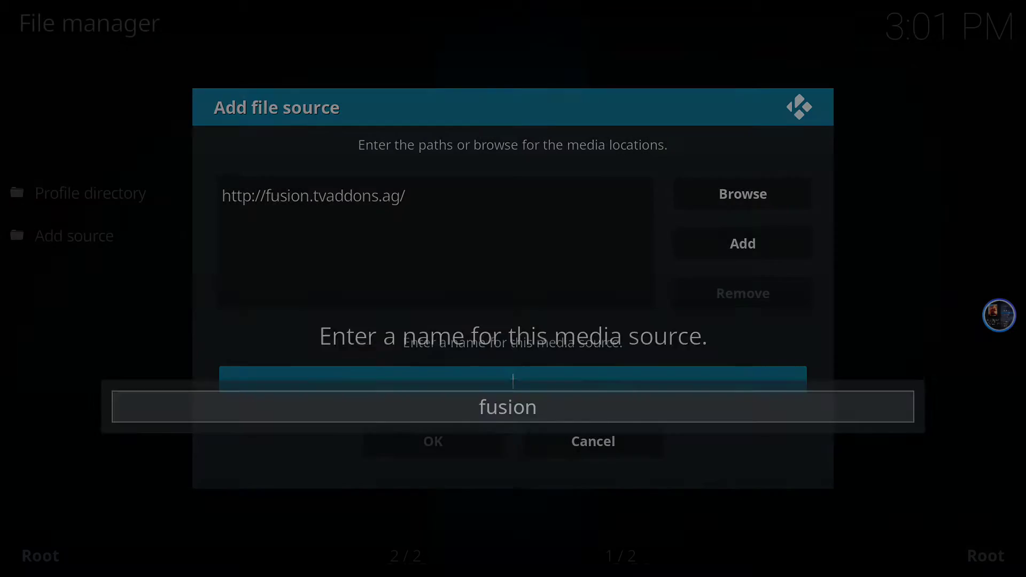
key(Down)
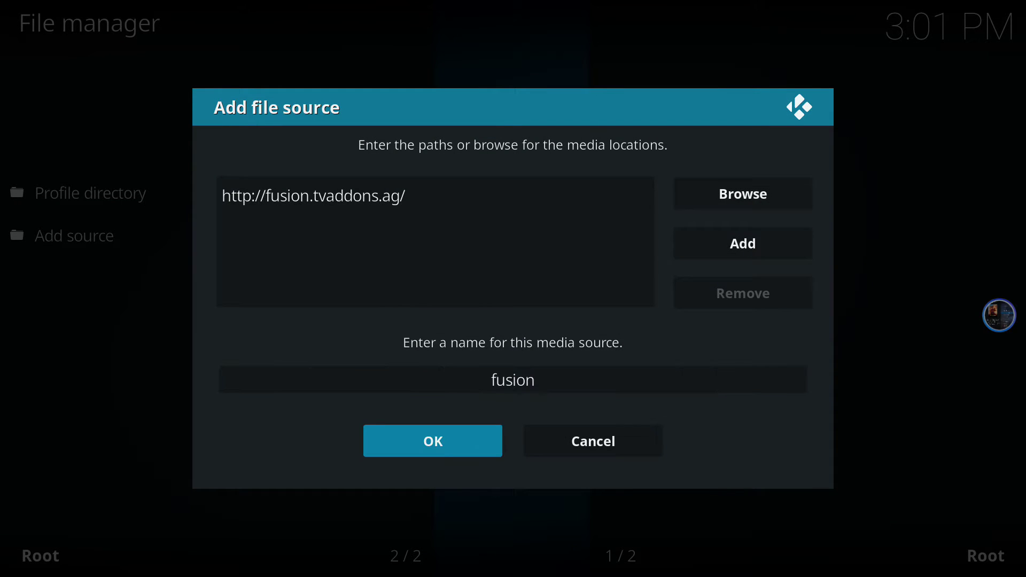
key(Return)
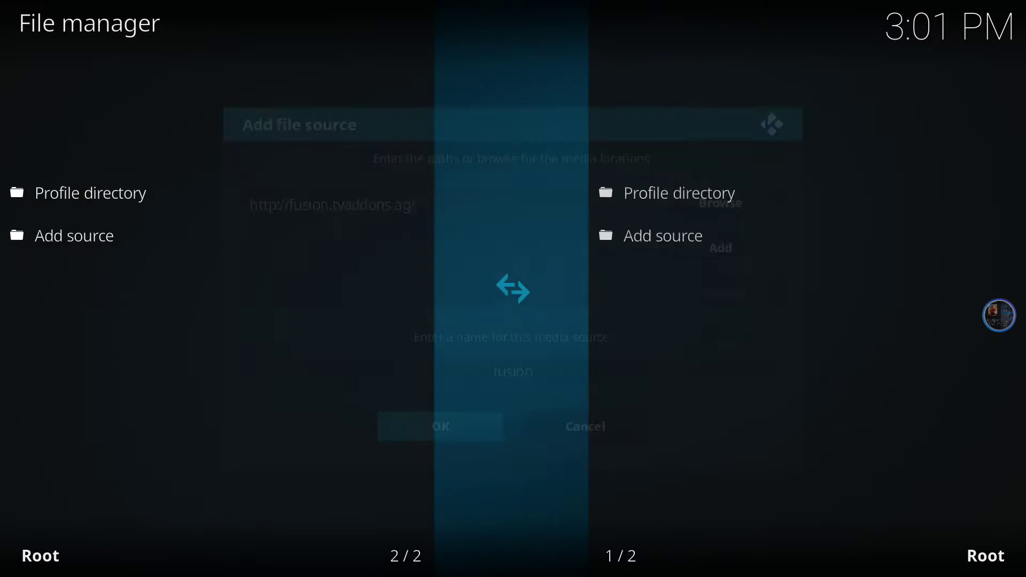
key(Escape)
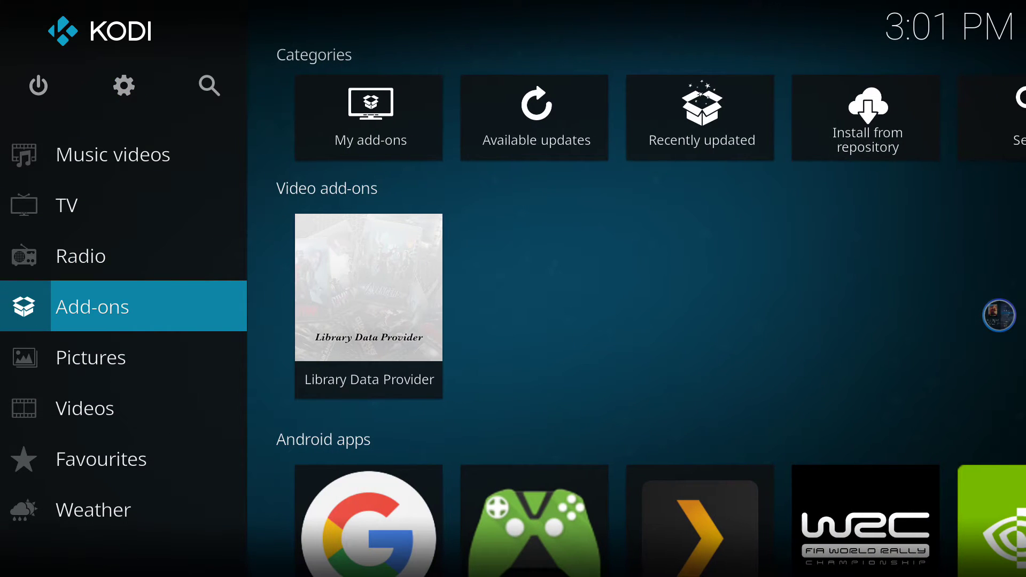
Step: Open the add-on browser and start an installation from a zip file
key(Return)
key(Up)
key(Up)
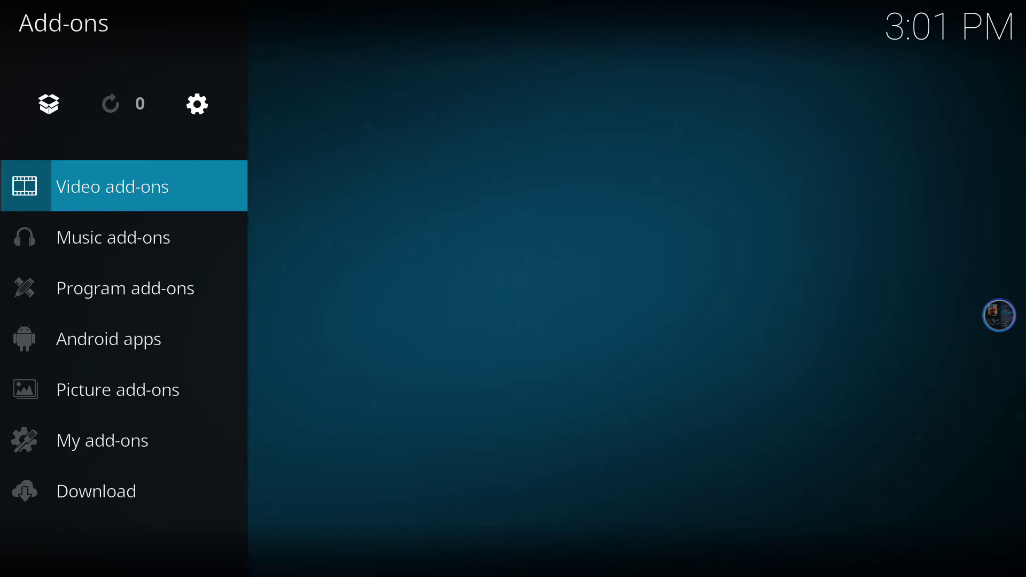
key(Up)
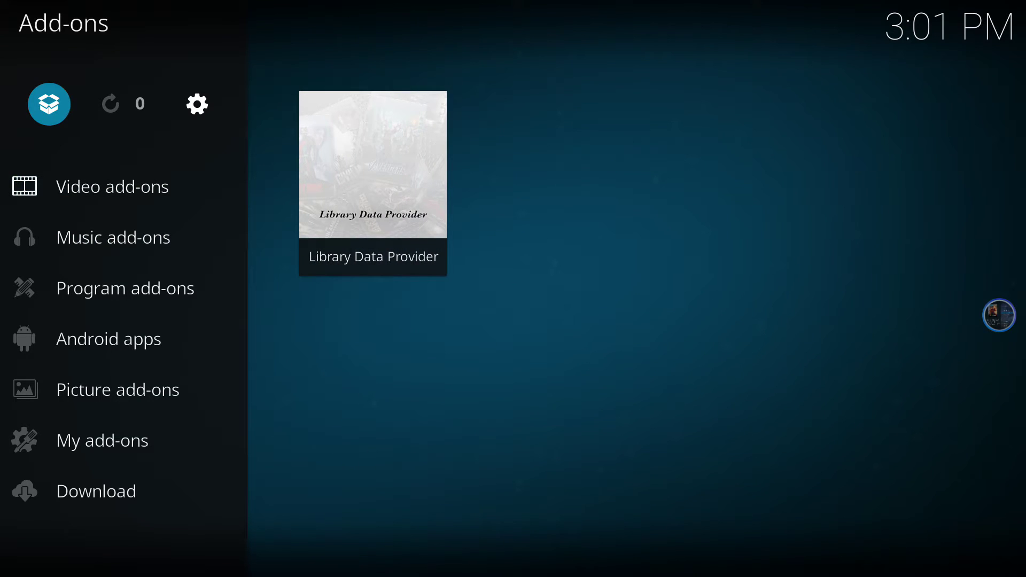
key(Return)
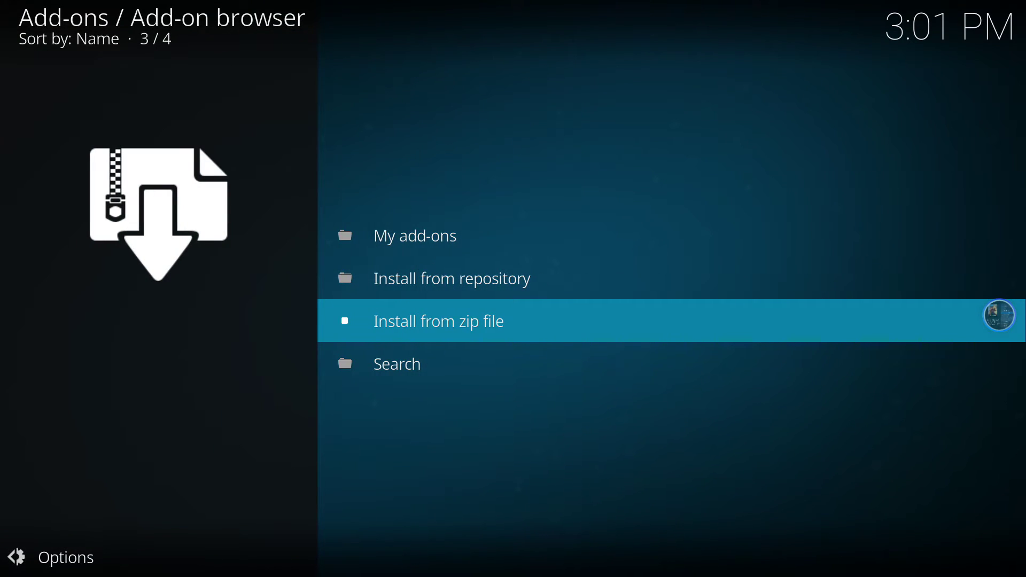
key(Return)
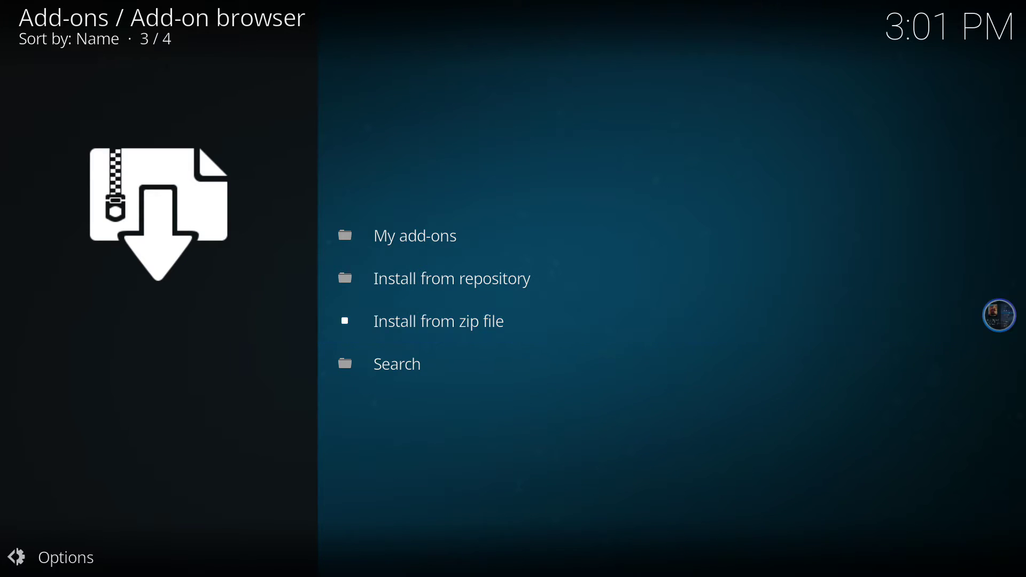
Step: Browse the fusion source to the english folder inside kodi-repos
key(Down)
key(Down)
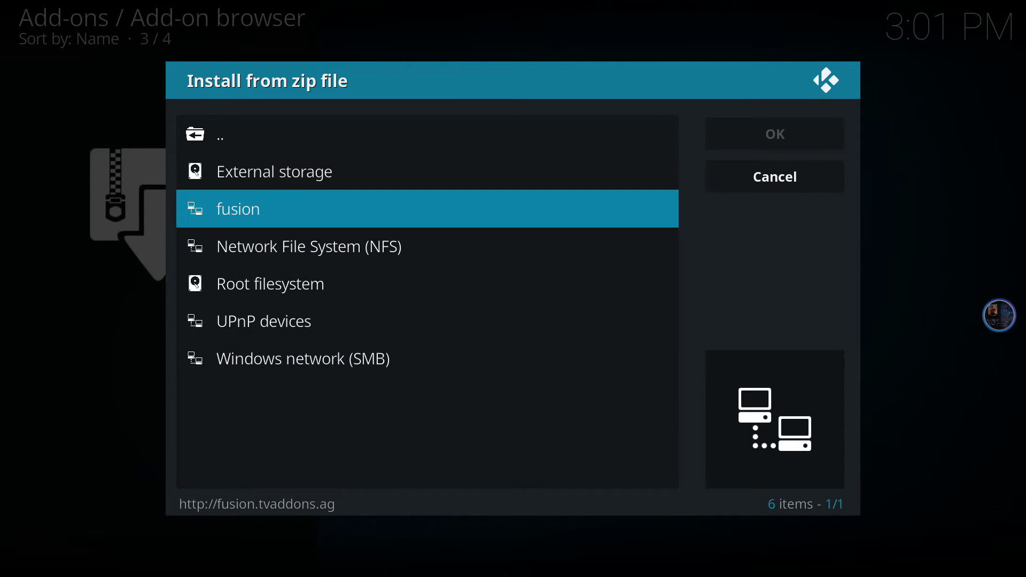
key(Return)
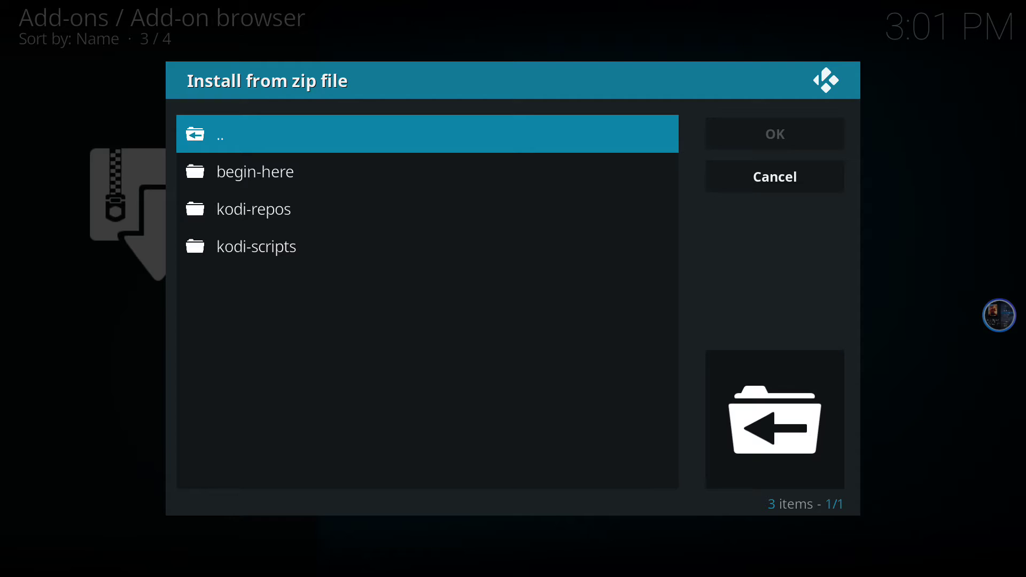
key(Down)
key(Down)
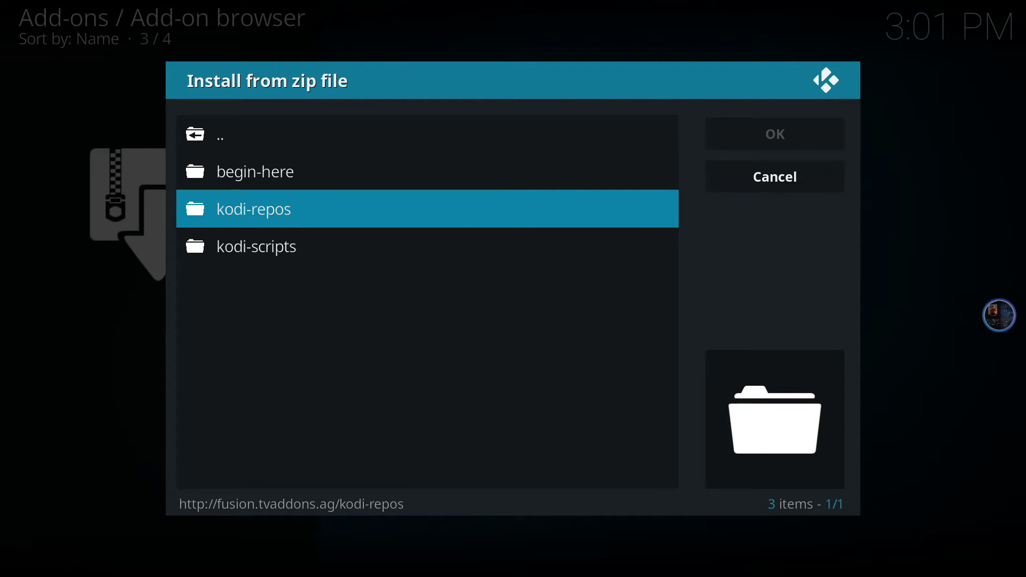
key(Return)
key(Down)
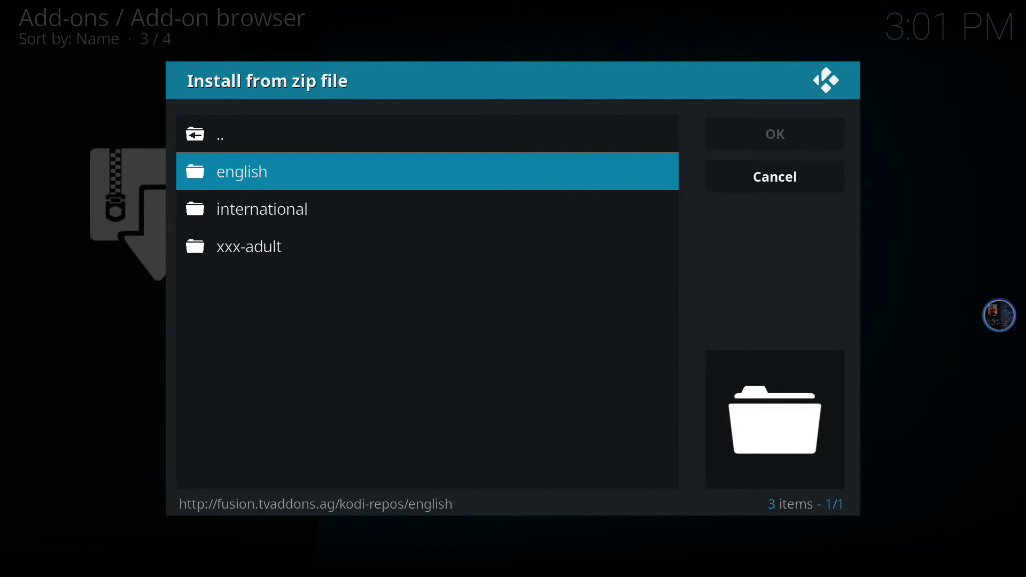
key(Return)
Step: Install the Exodus repository from repository.exodus-1.0.1.zip
key(Down)
key(Down)
key(Down)
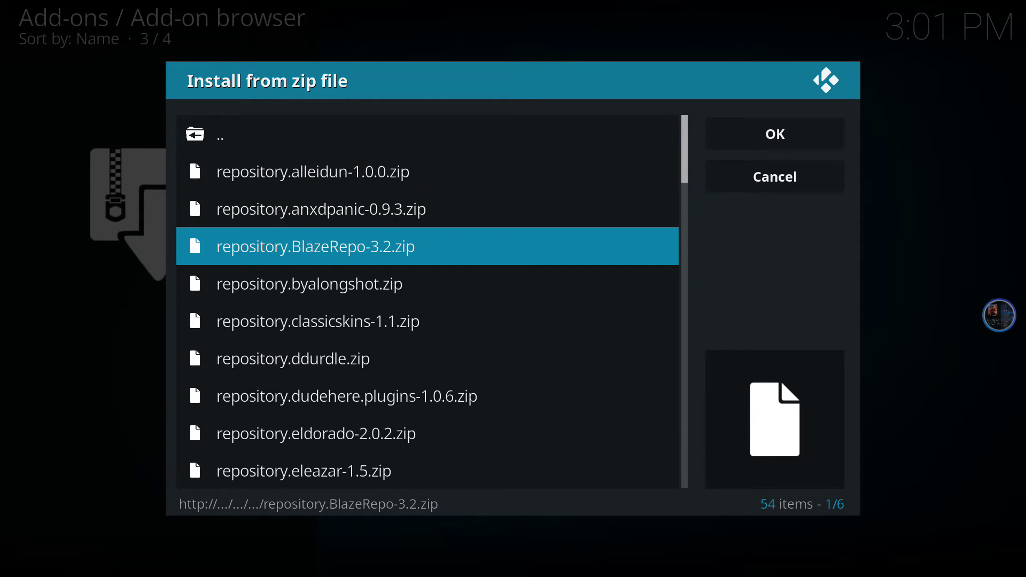
key(Down)
key(Down)
key(Down)
key(Down)
key(Down)
key(Down)
key(Down)
key(Down)
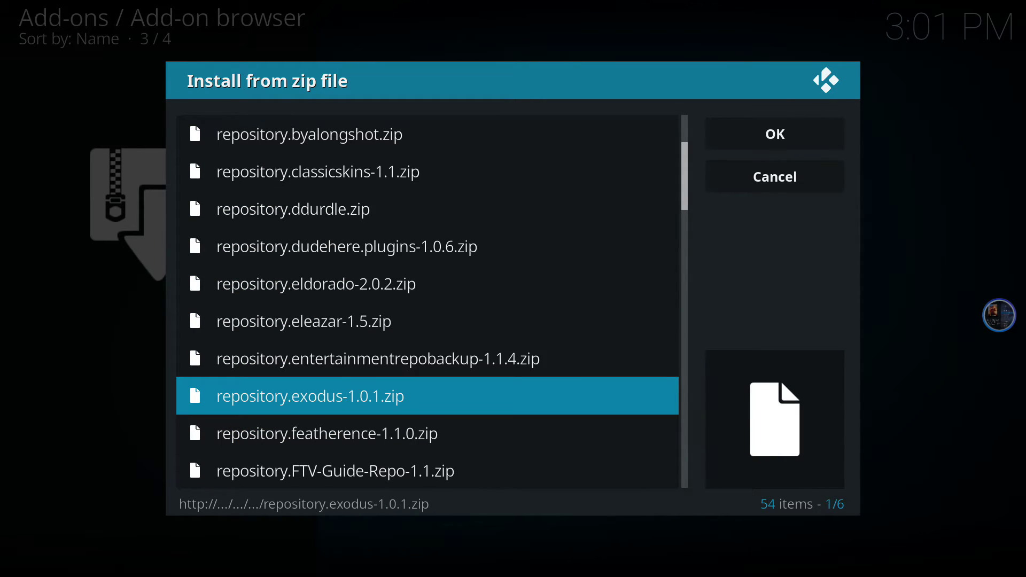
key(Return)
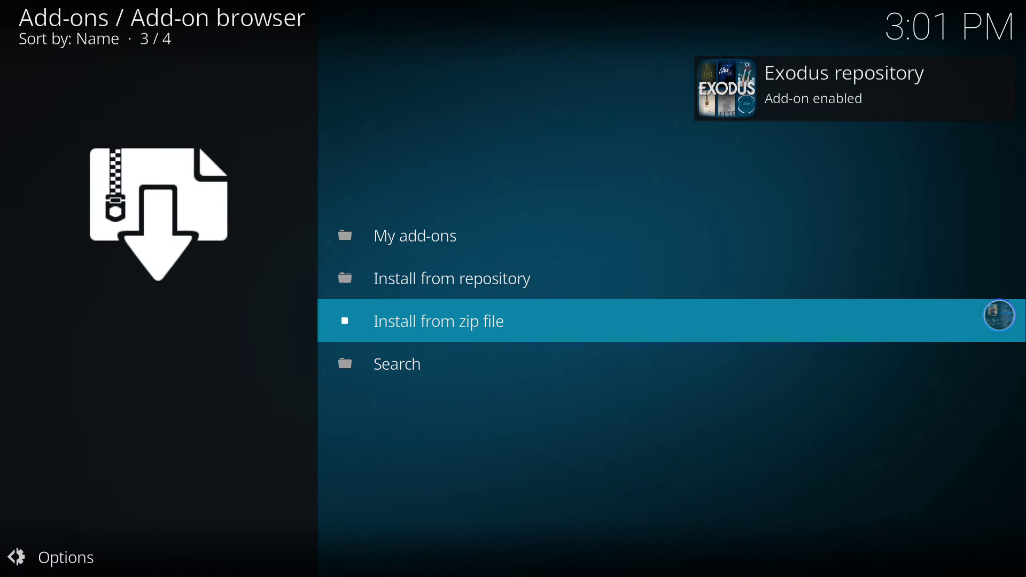
Step: Open the Exodus repository from the repository installation list and go to its video add-ons category
key(Up)
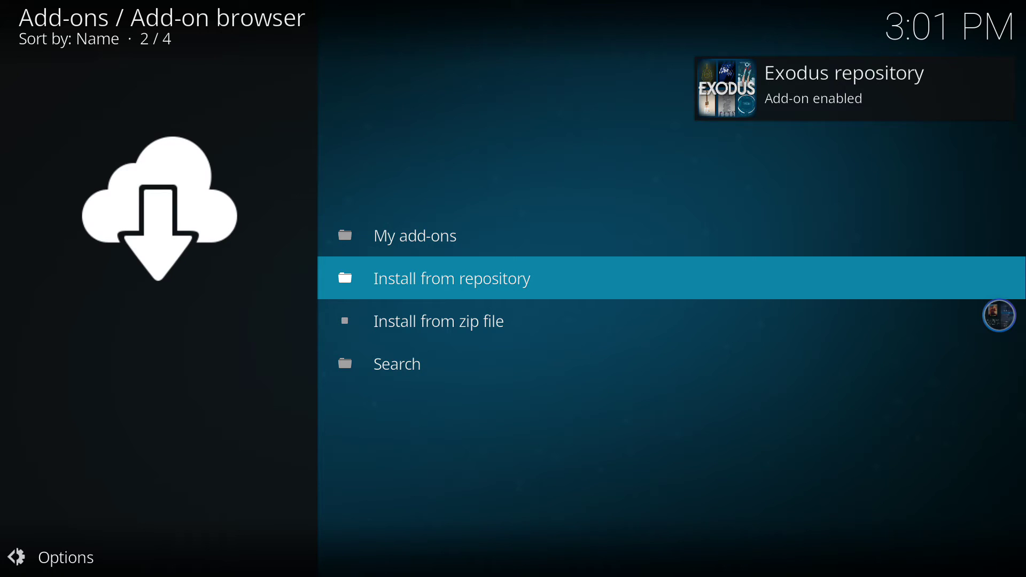
key(Return)
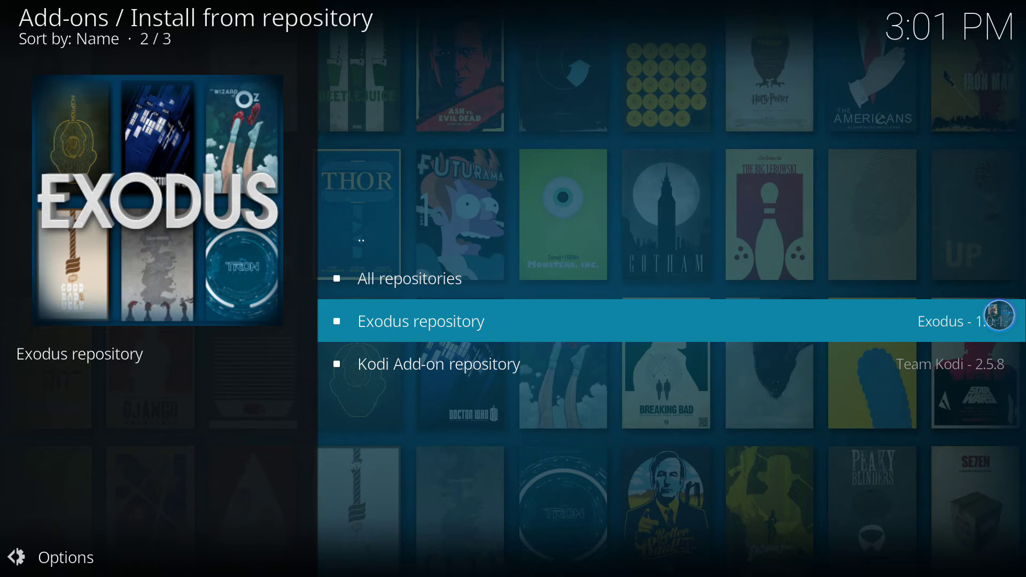
key(Return)
key(Down)
key(Down)
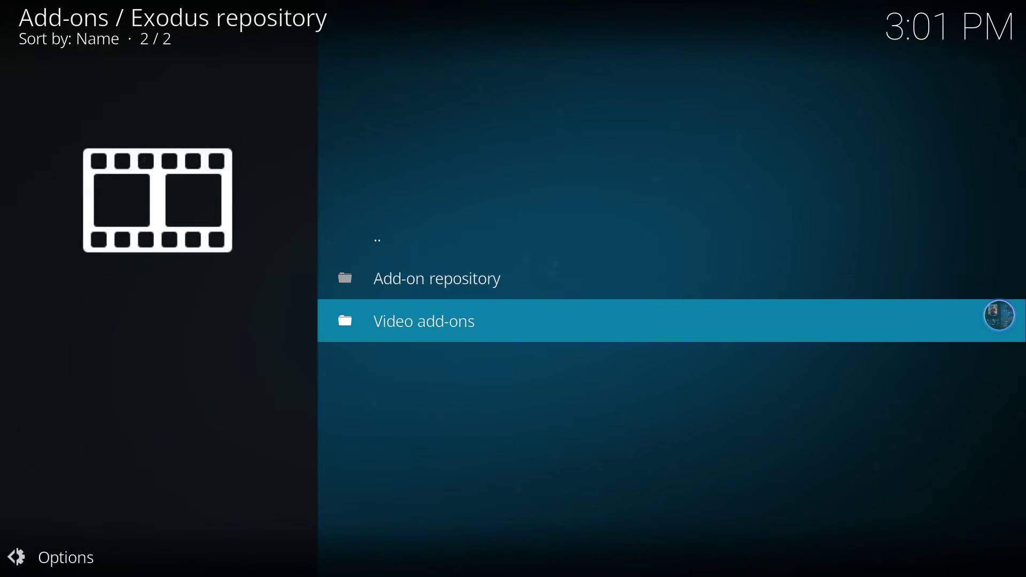
Step: Install the Exodus video add-on from the Exodus repository
key(Return)
key(Down)
key(Return)
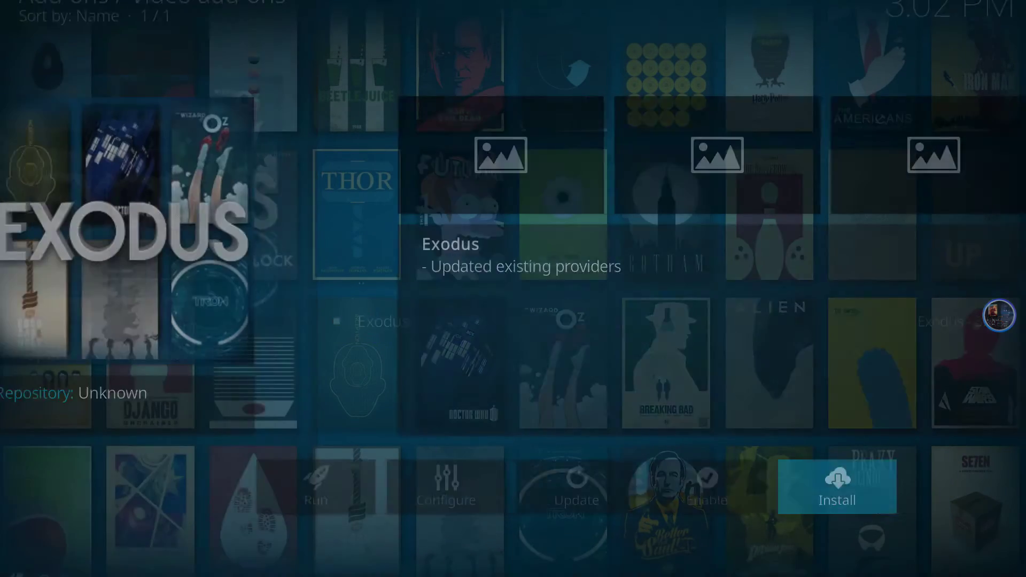
key(Return)
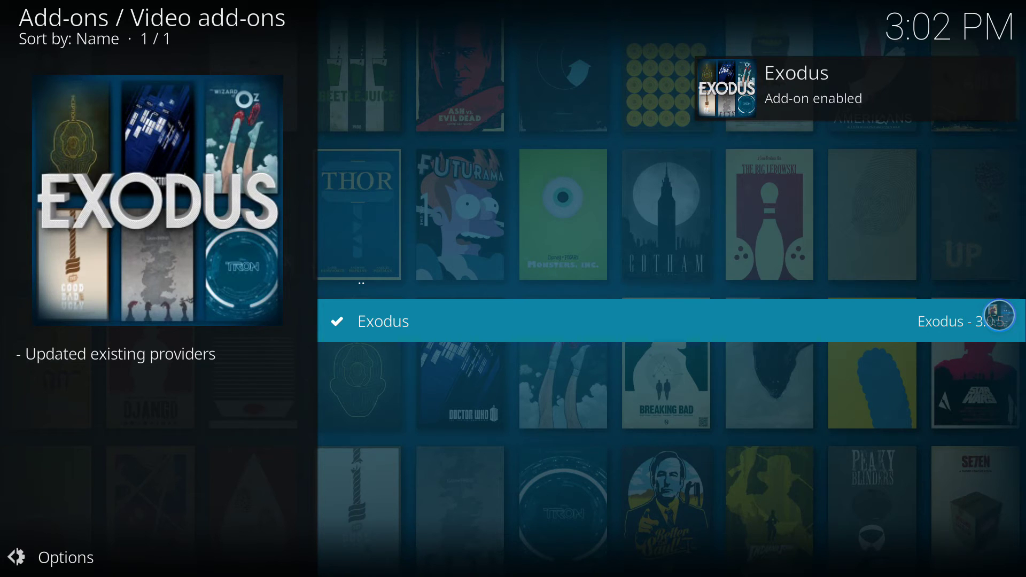
Step: Leave the add-on browser and open the installed Exodus video add-on
key(BackSpace)
key(BackSpace)
key(BackSpace)
key(BackSpace)
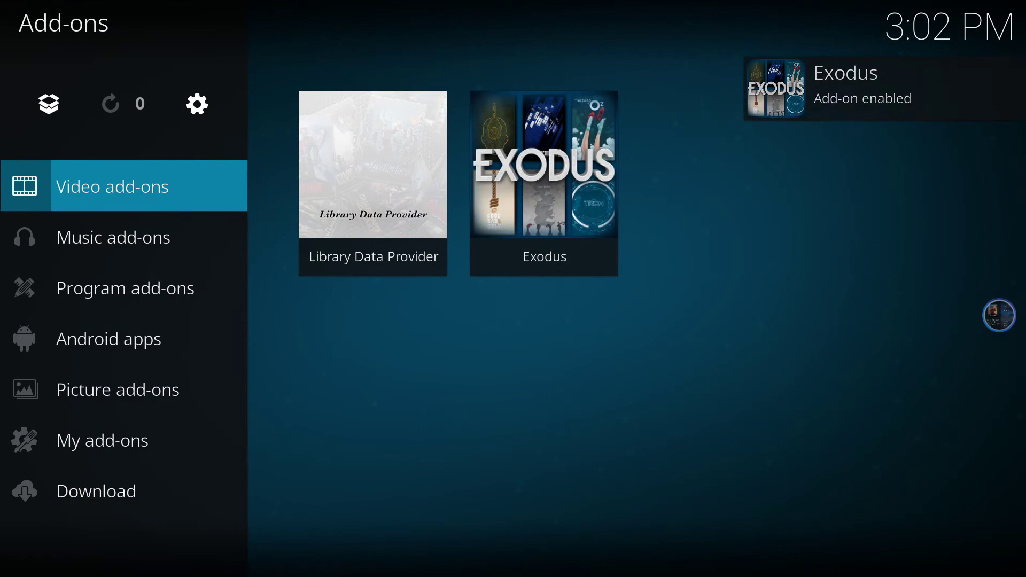
key(BackSpace)
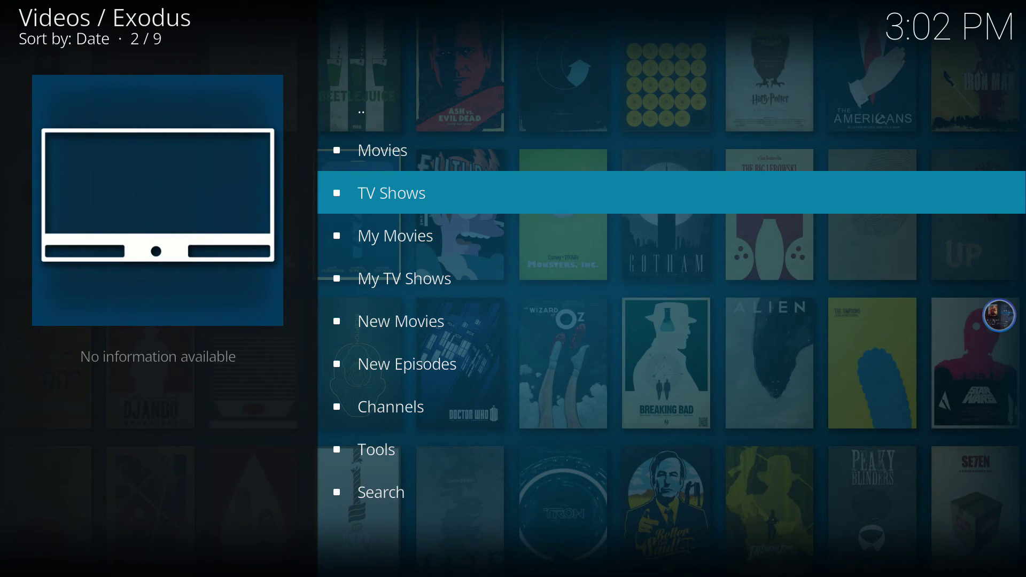
Step: Open the New Episodes list in the TV Shows section of Exodus
key(Return)
key(Up)
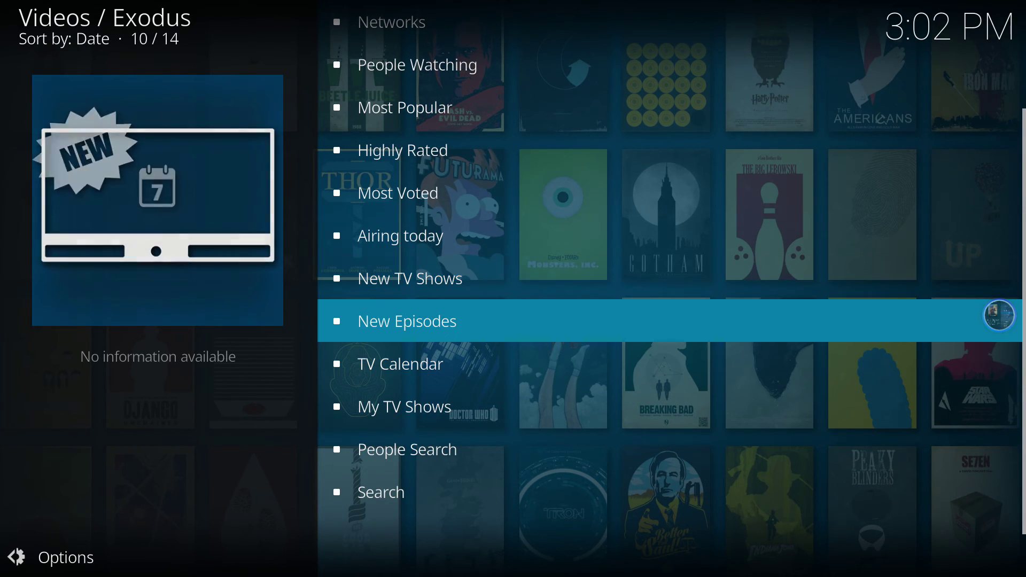
key(Return)
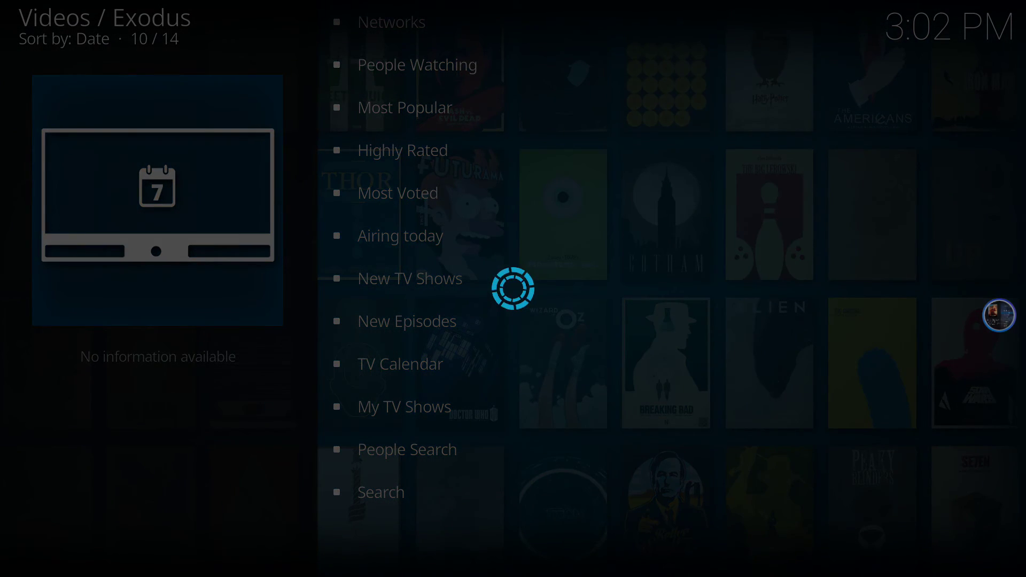
Step: Look through the episodes in the New Episodes list, then return to the TV Shows categories
key(Down)
key(Down)
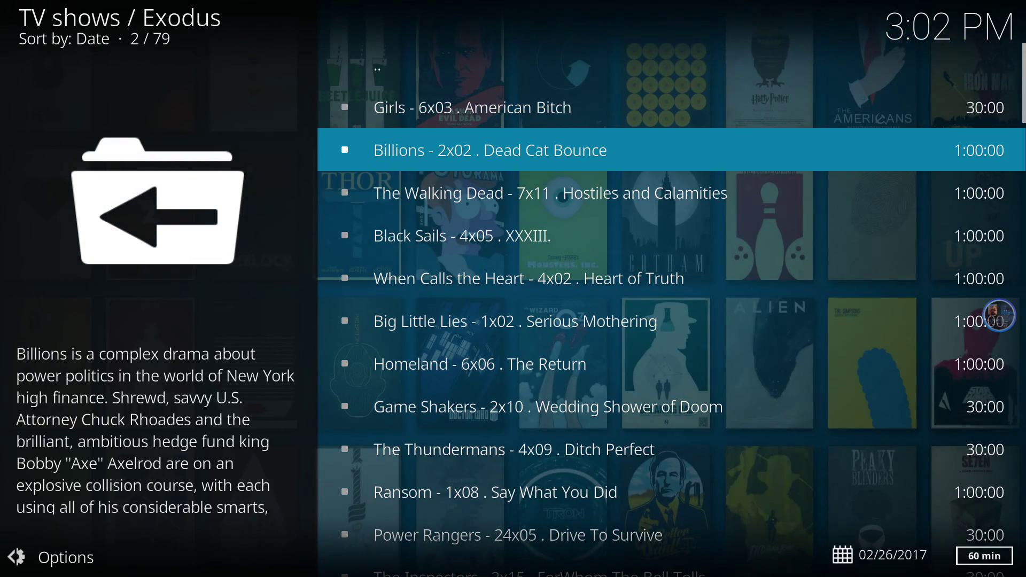
key(Down)
key(Down)
key(Down)
key(Down)
key(Down)
key(Down)
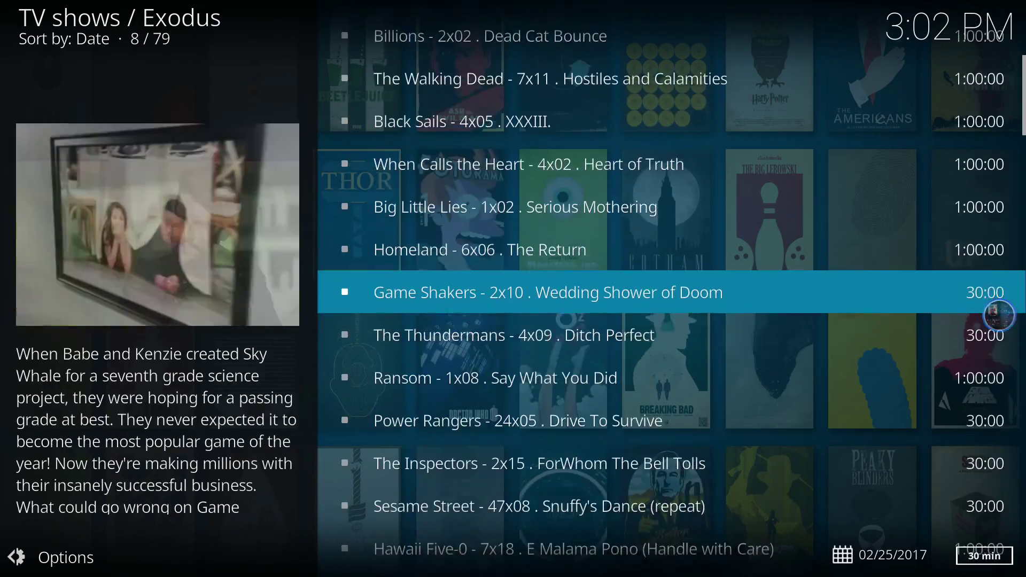
key(Down)
key(Down)
key(Down)
key(Down)
key(Down)
key(Down)
key(Down)
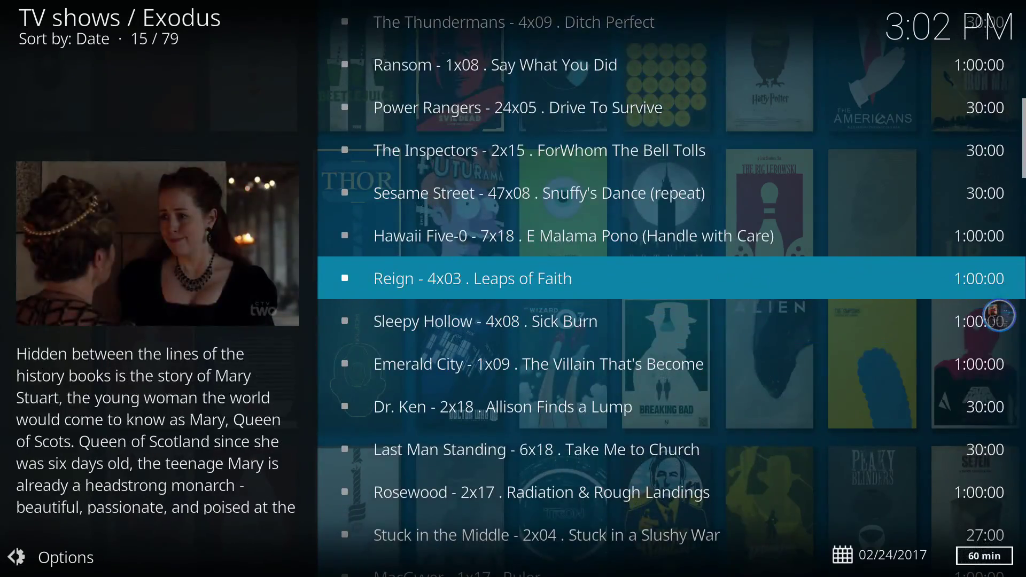
key(BackSpace)
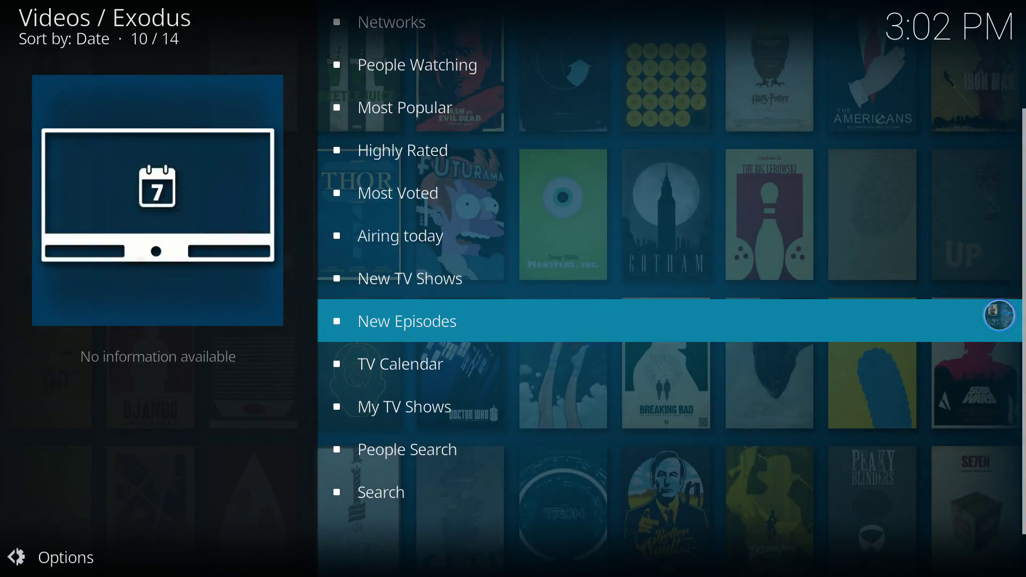